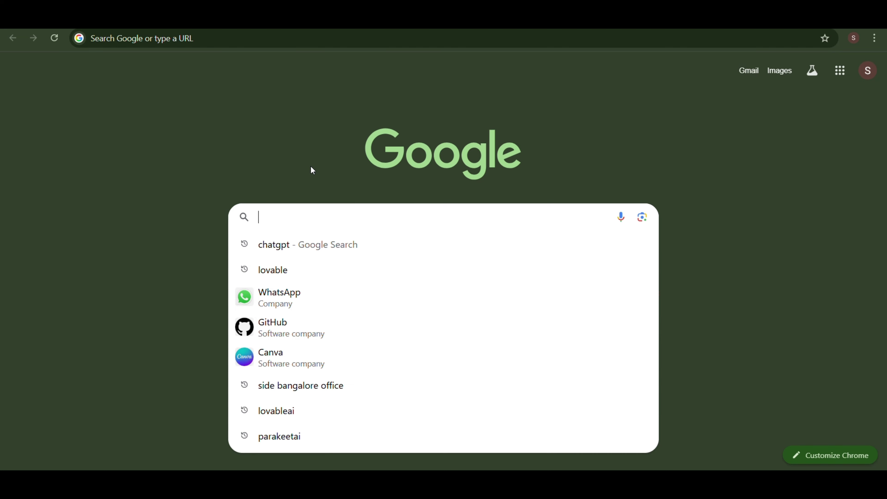
# Search Google for "lovable" and open the sponsored Lovable site
pyautogui.write('lovable')
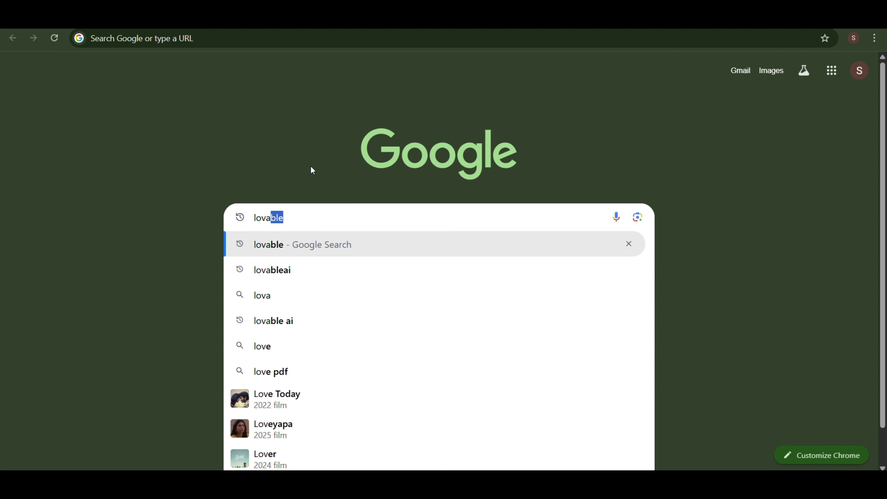
pyautogui.press('Return')
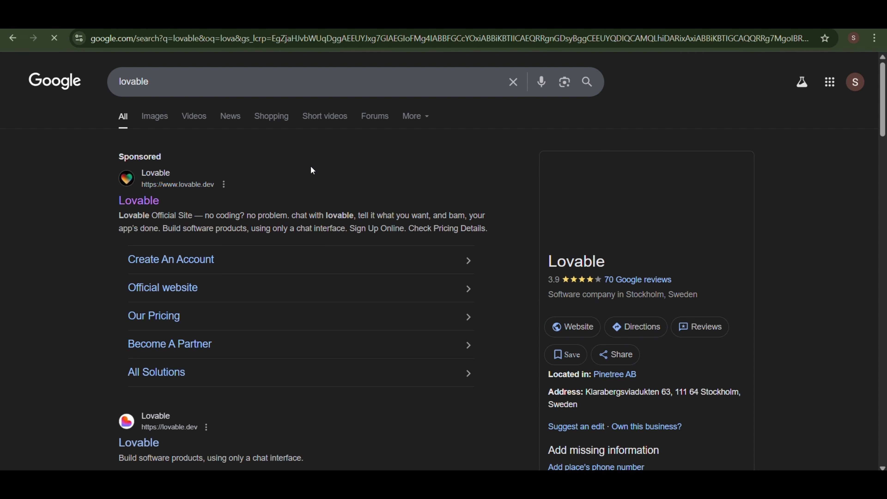
pyautogui.click(146, 203)
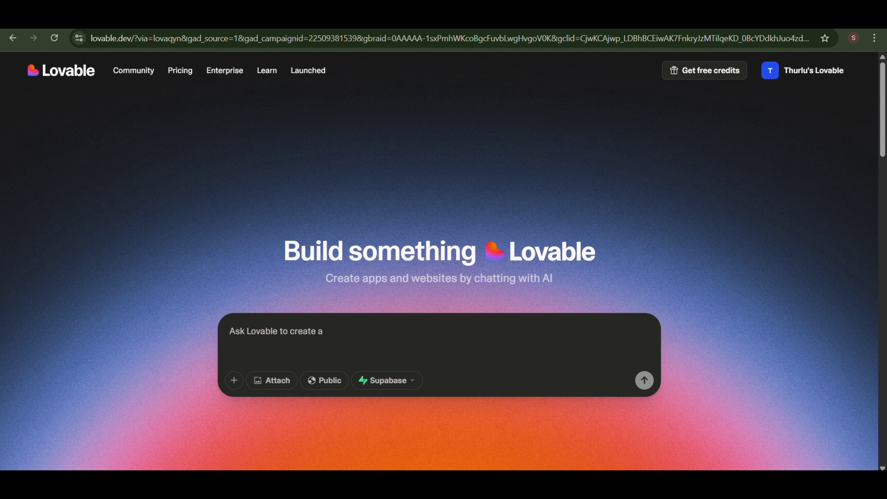
# Paste the stylish 2025 CSE graduate portfolio prompt from ChatGPT into Lovable's prompt box and submit it
pyautogui.write('v')
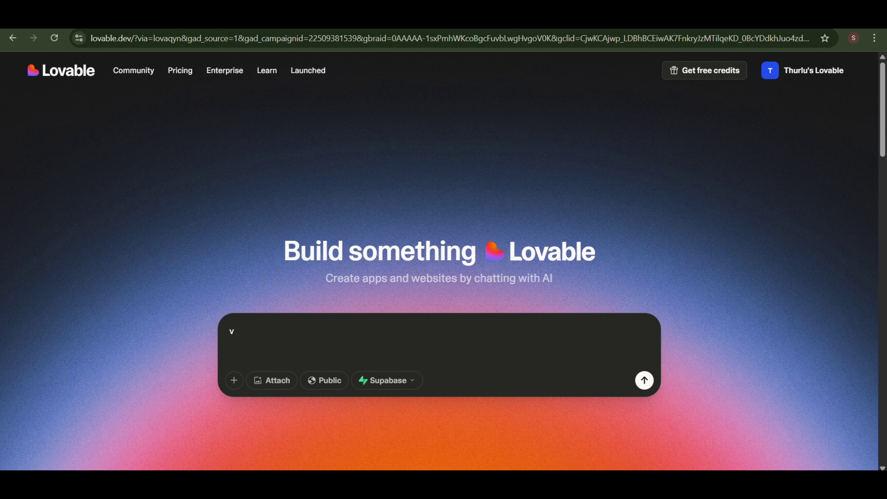
pyautogui.hotkey('ctrl', 'Tab')
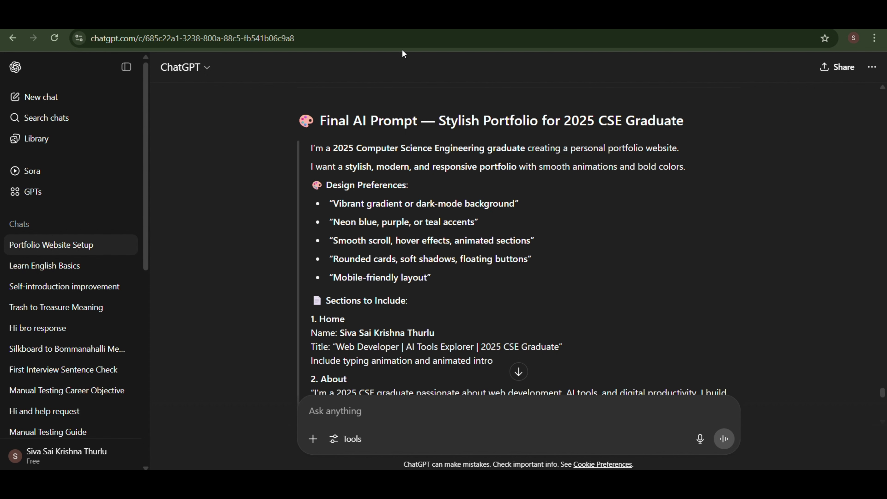
pyautogui.hotkey('ctrl', 'Tab')
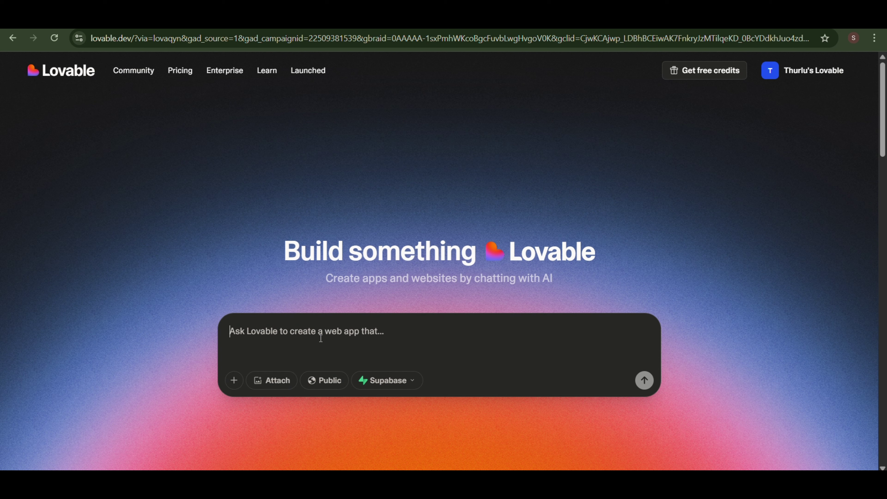
pyautogui.hotkey('ctrl', 'v')
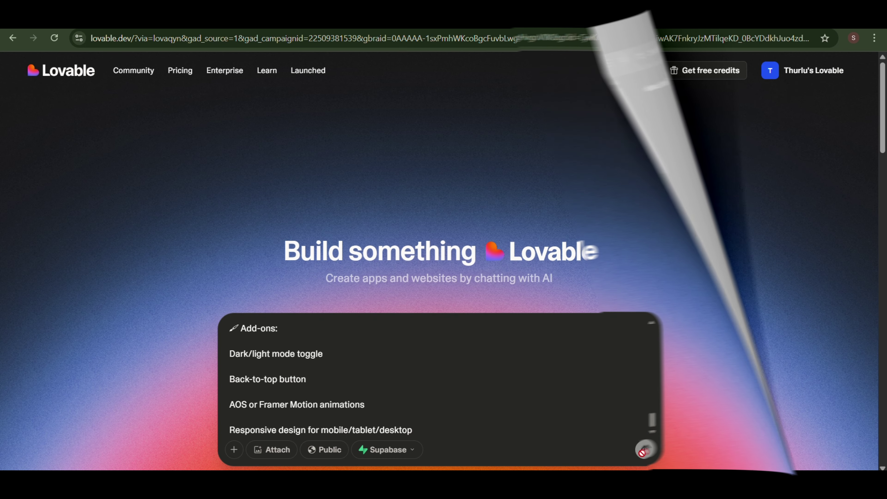
pyautogui.click(644, 454)
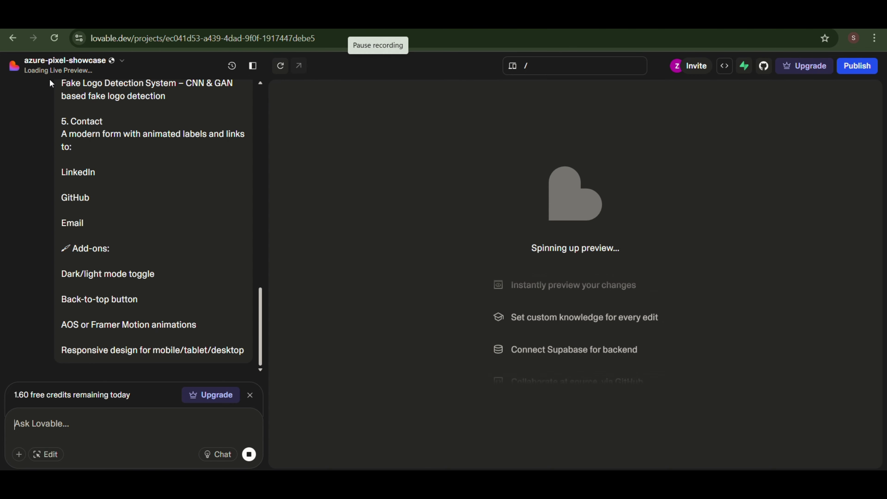
# View the Get free credits invite offer from the project options and close it
pyautogui.click(25, 66)
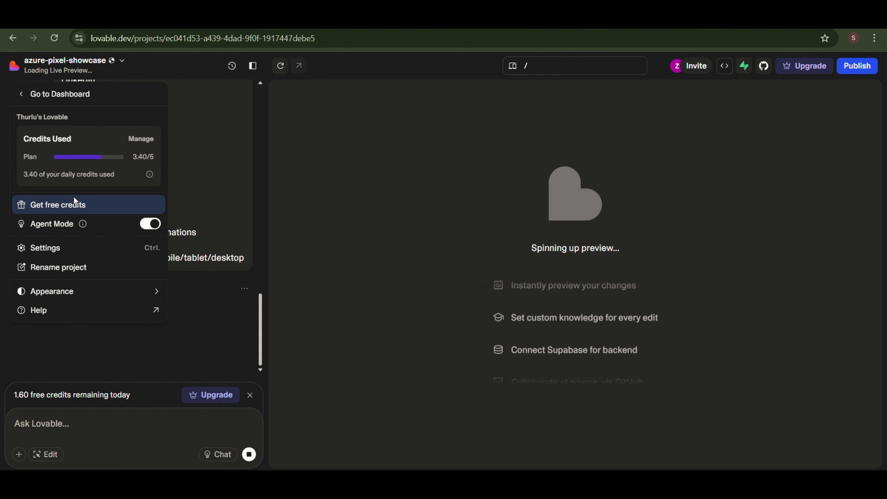
pyautogui.click(81, 207)
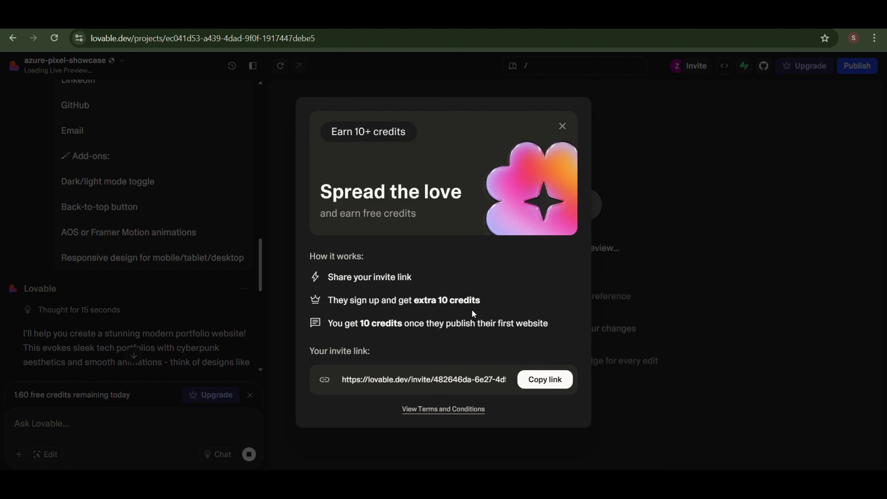
pyautogui.click(563, 126)
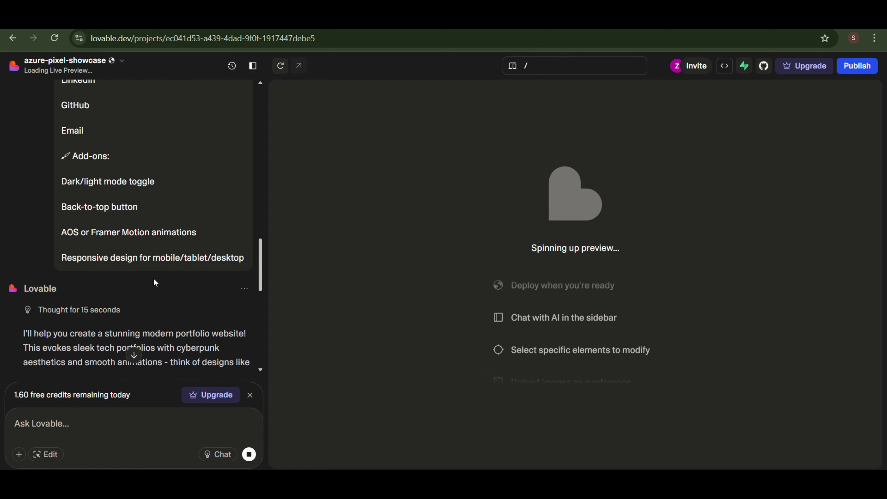
# Read through Lovable's chat reply about the generated portfolio, down to the suggested follow-up actions
pyautogui.scroll(-10, 154, 279)
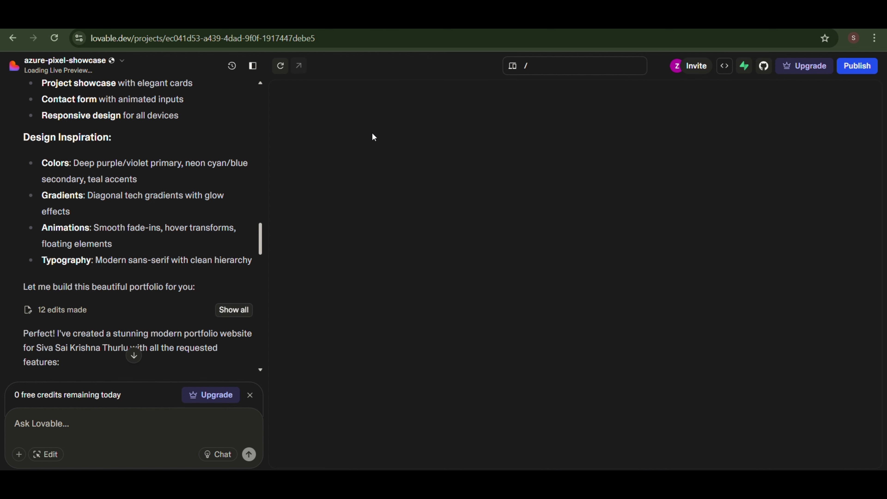
pyautogui.scroll(-15, 153, 247)
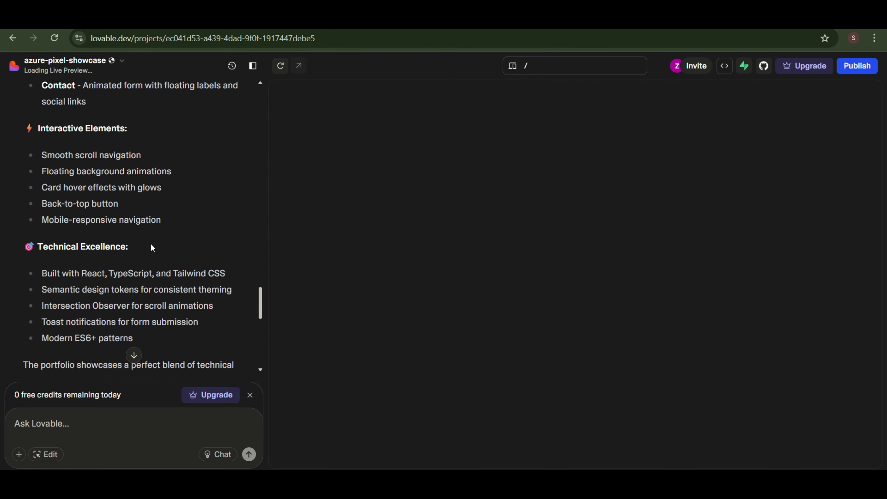
pyautogui.scroll(-10, 124, 268)
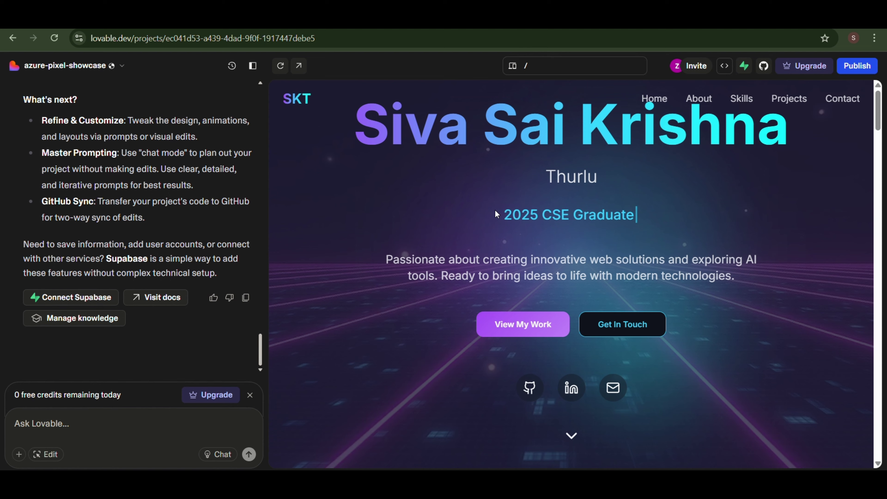
# Examine the hero and About sections of the generated portfolio in the live preview
pyautogui.scroll(-1, 495, 209)
pyautogui.scroll(-2, 495, 210)
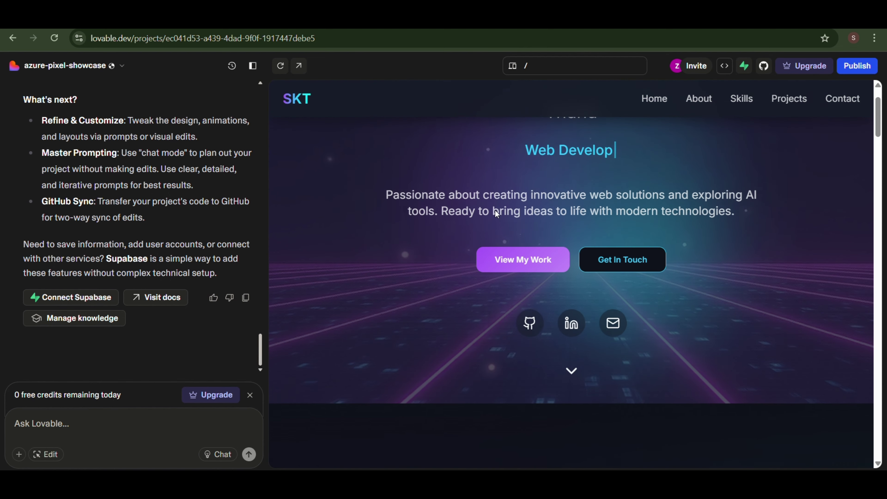
pyautogui.scroll(3, 495, 209)
pyautogui.scroll(-2, 495, 209)
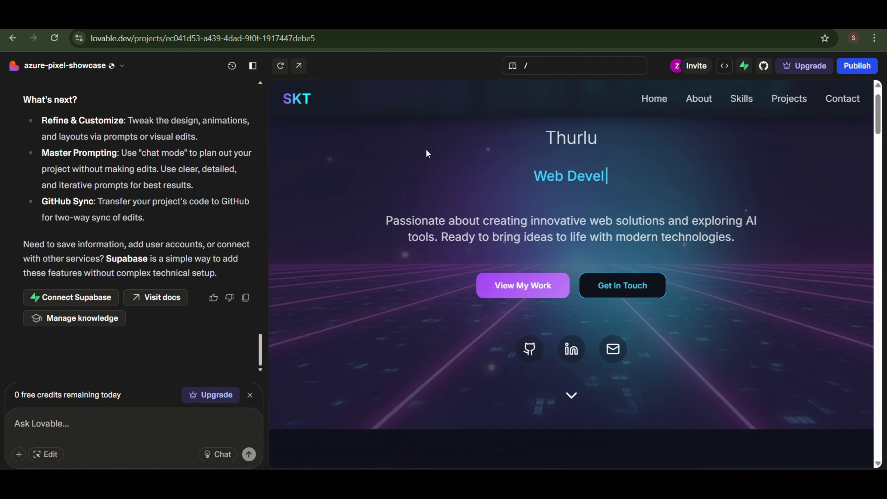
pyautogui.scroll(-5, 426, 150)
pyautogui.scroll(-4, 426, 150)
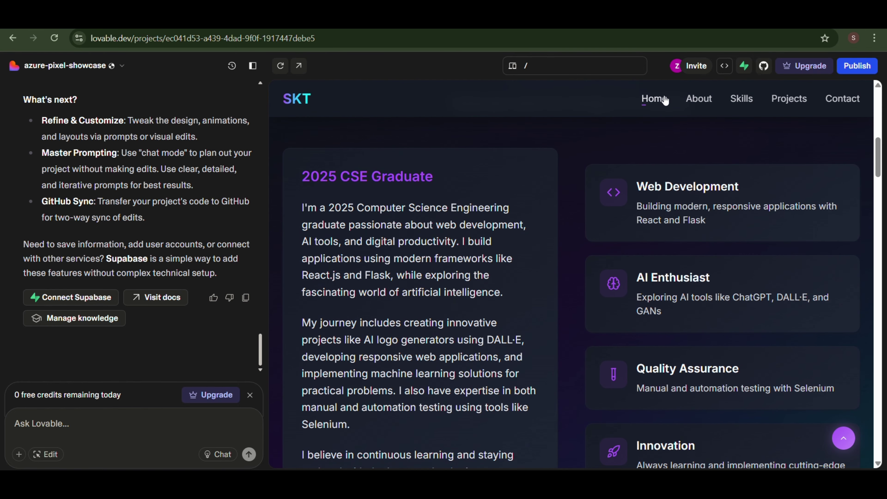
# Test the portfolio's Home, About, Skills and Projects navigation links and review the skills section
pyautogui.click(662, 101)
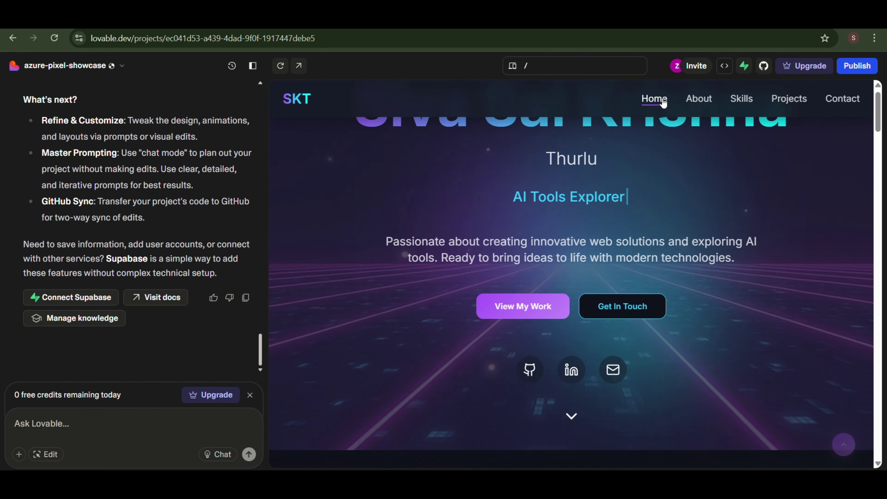
pyautogui.click(703, 105)
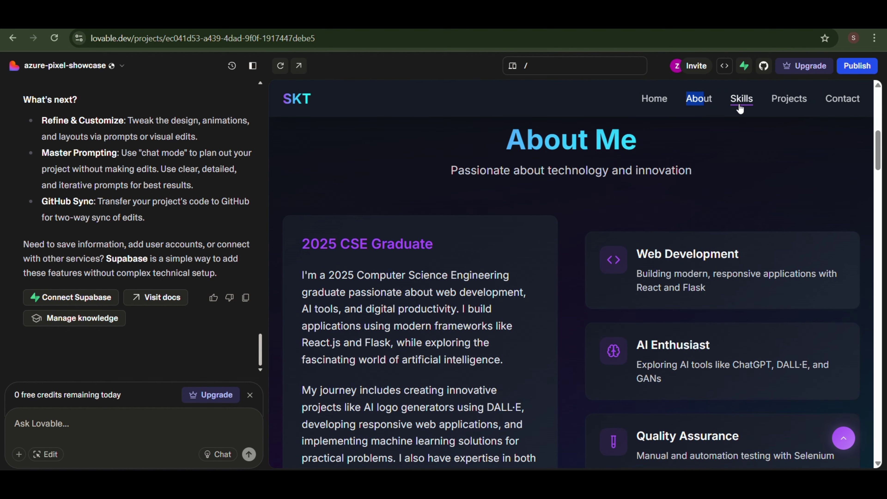
pyautogui.click(740, 108)
pyautogui.click(777, 105)
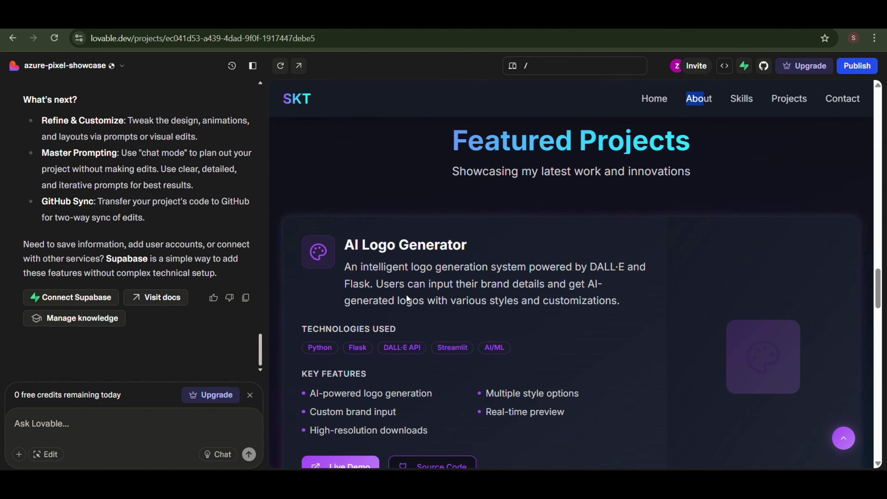
pyautogui.scroll(4, 519, 239)
pyautogui.scroll(7, 519, 239)
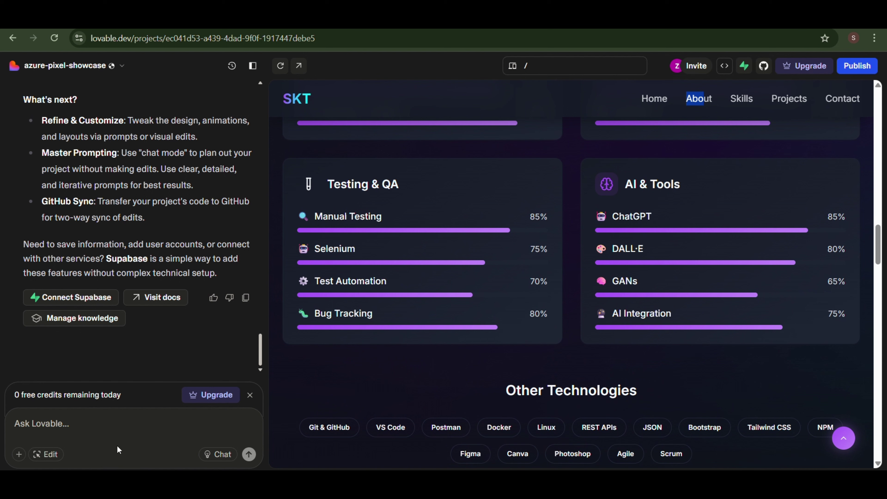
# Draft a chat request asking Lovable to add a picture in the home page
pyautogui.click(119, 438)
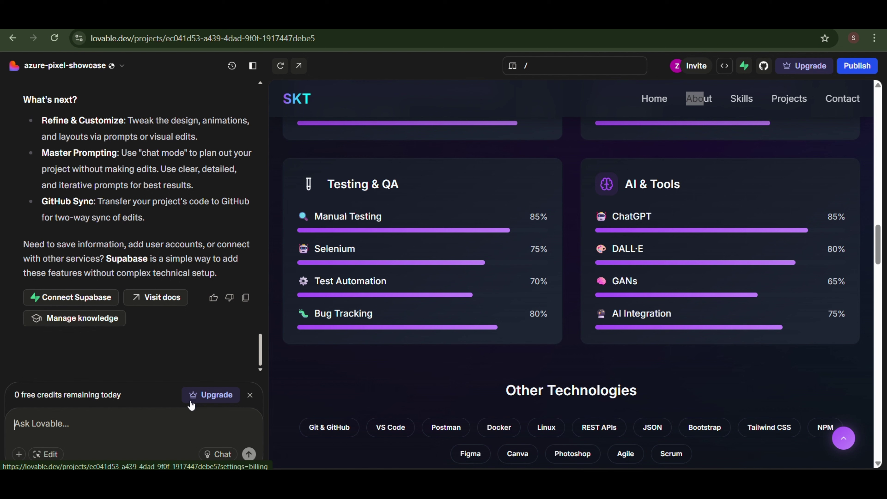
pyautogui.write('add ')
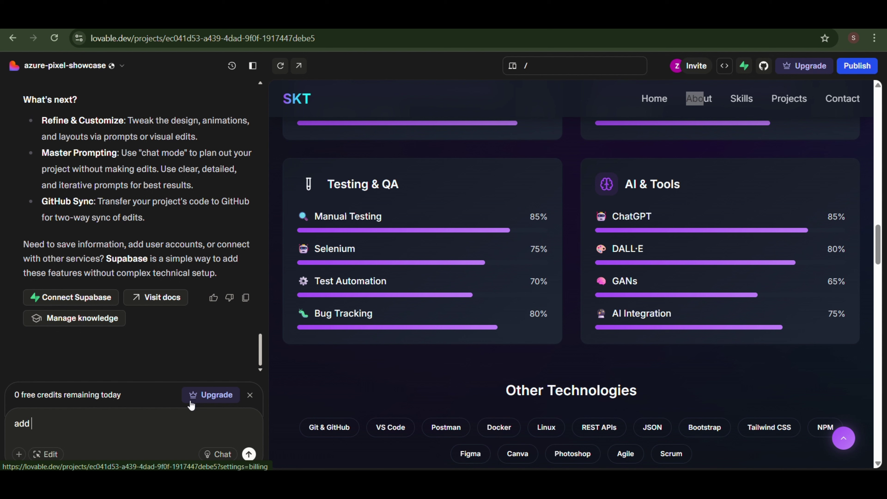
pyautogui.write('pic in hope')
pyautogui.press('BackSpace')
pyautogui.press('BackSpace')
pyautogui.write('page')
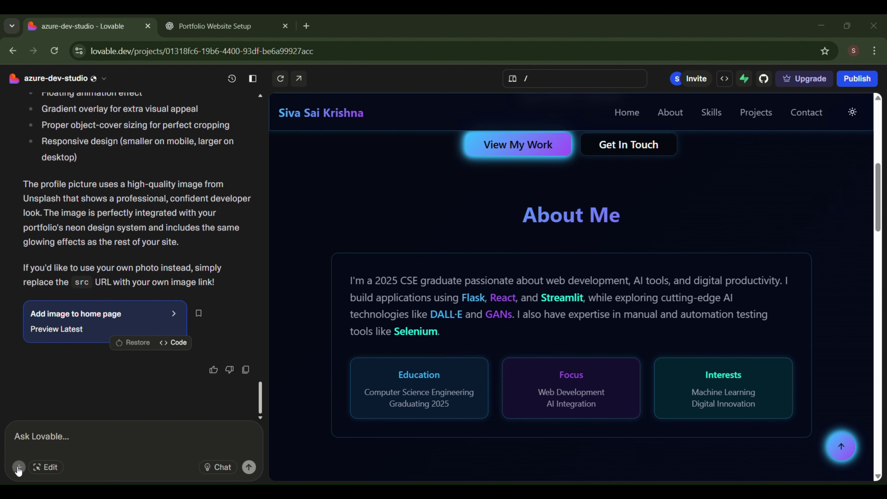
# Attach the WhatsApp image dated 2025-07-11 from the Desktop's "my pics" folder to the azure-dev-studio chat
pyautogui.click(19, 468)
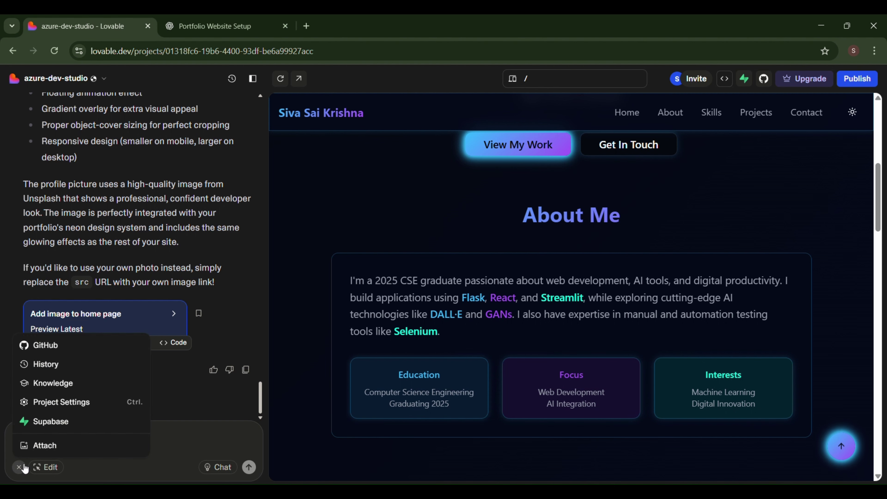
pyautogui.click(42, 446)
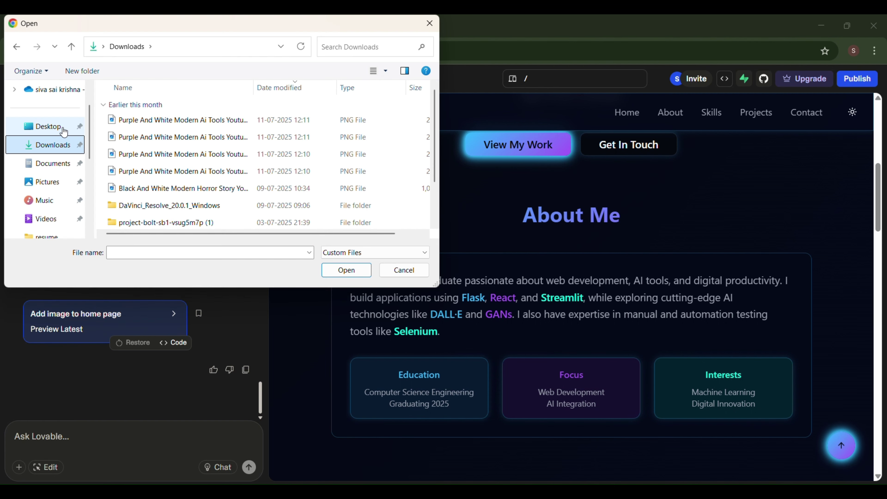
pyautogui.click(45, 126)
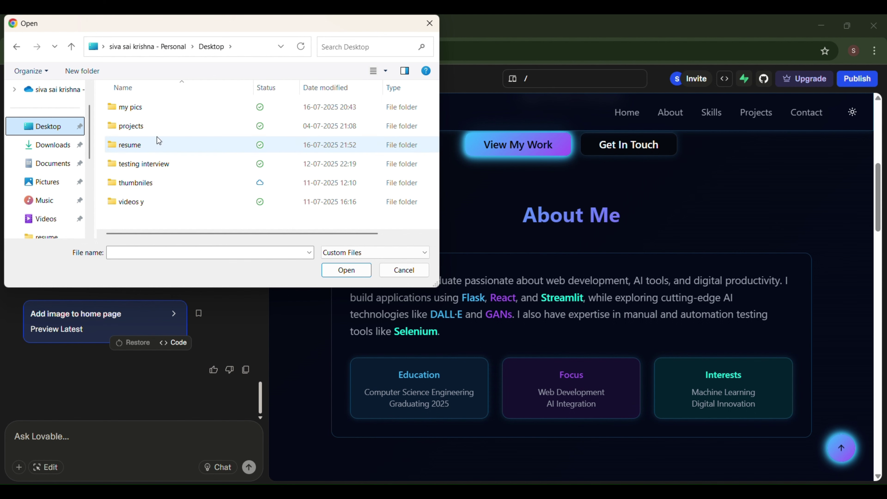
pyautogui.doubleClick(155, 110)
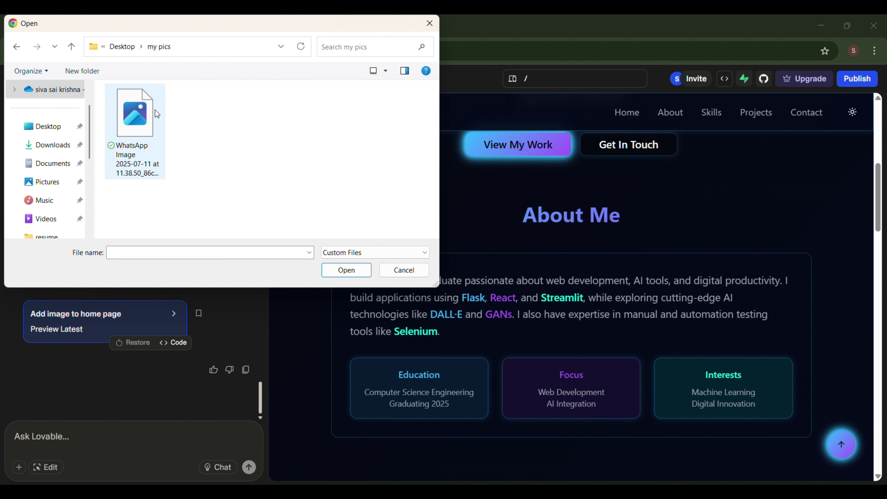
pyautogui.click(147, 124)
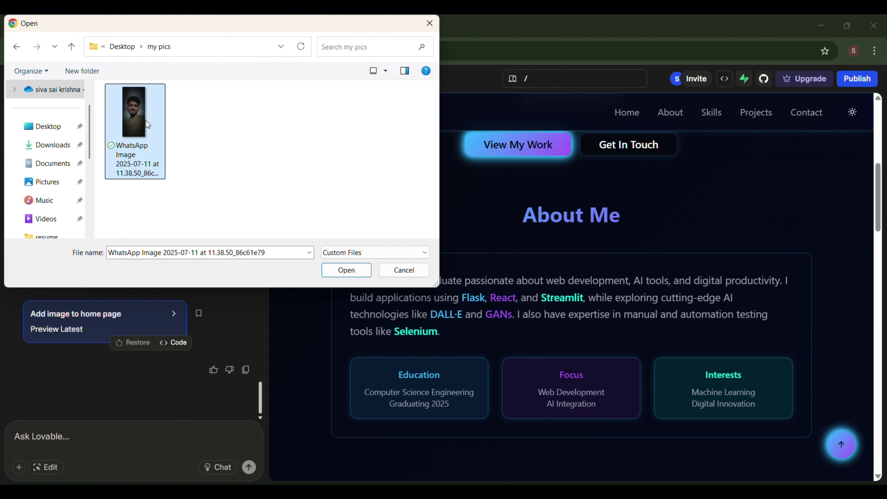
pyautogui.click(347, 271)
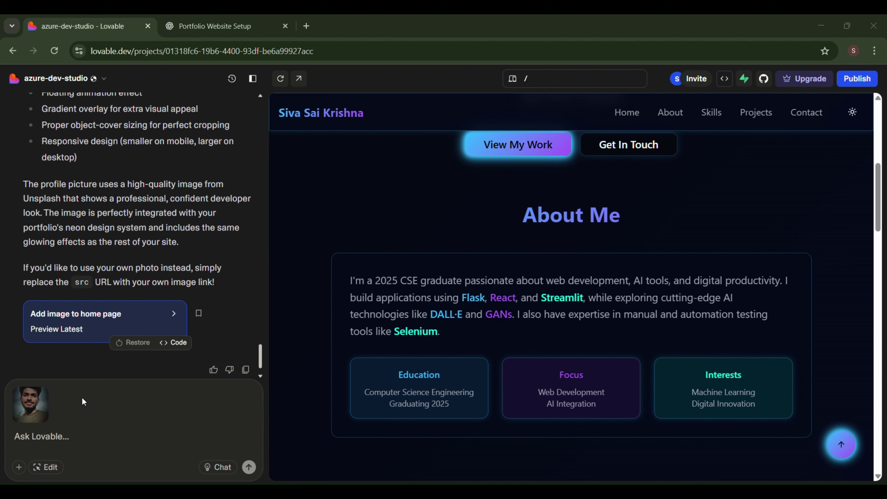
# Write the chat request "add this pic in my home page" to accompany the attached photo
pyautogui.click(56, 446)
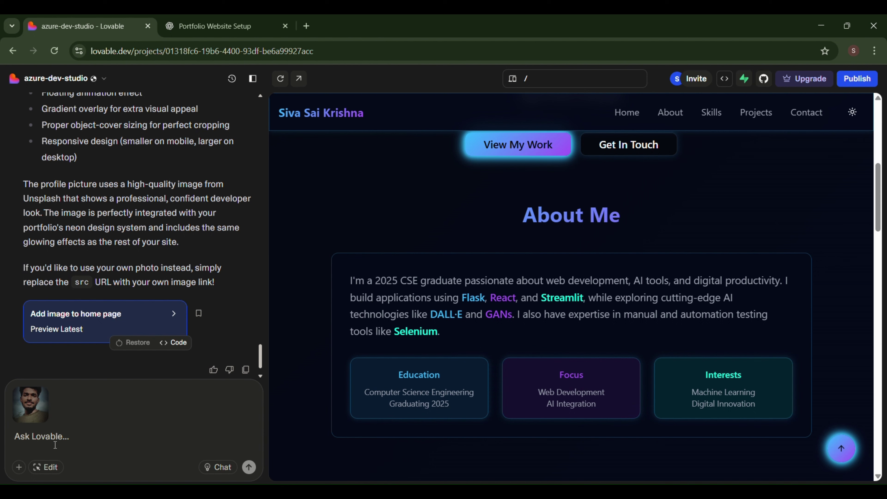
pyautogui.write('add th')
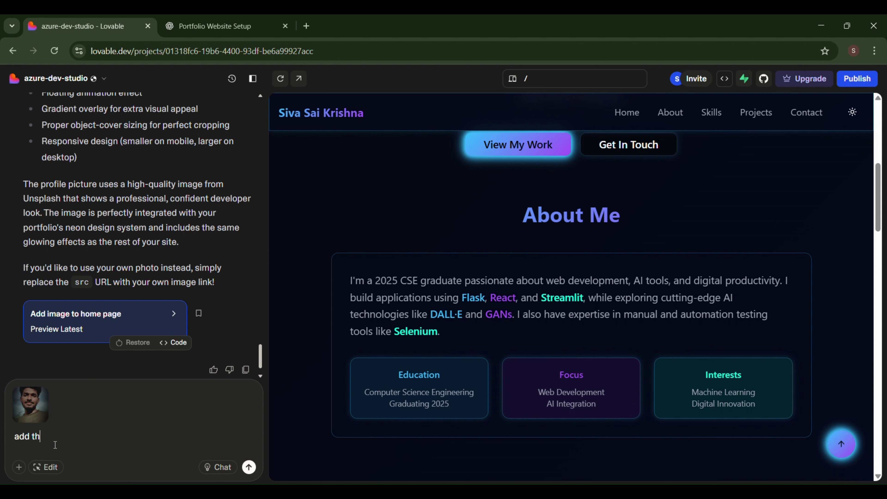
pyautogui.write('is pic in my him')
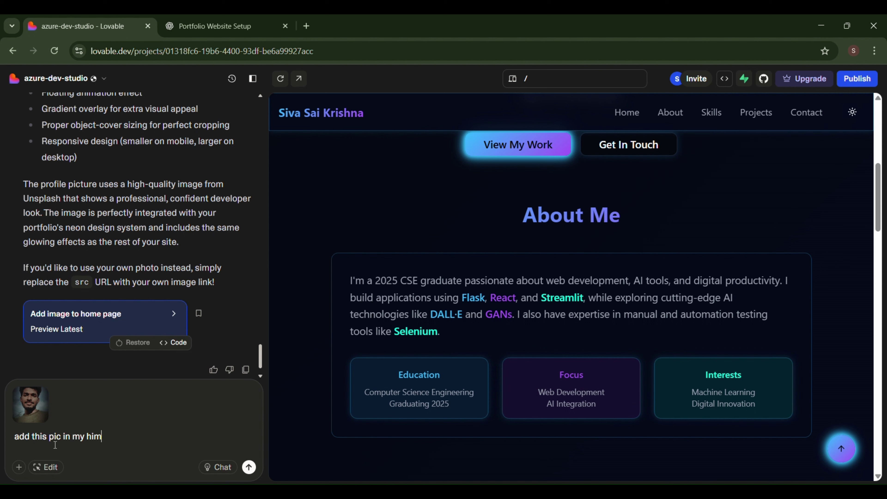
pyautogui.write('e')
pyautogui.press('BackSpace')
pyautogui.press('BackSpace')
pyautogui.press('BackSpace')
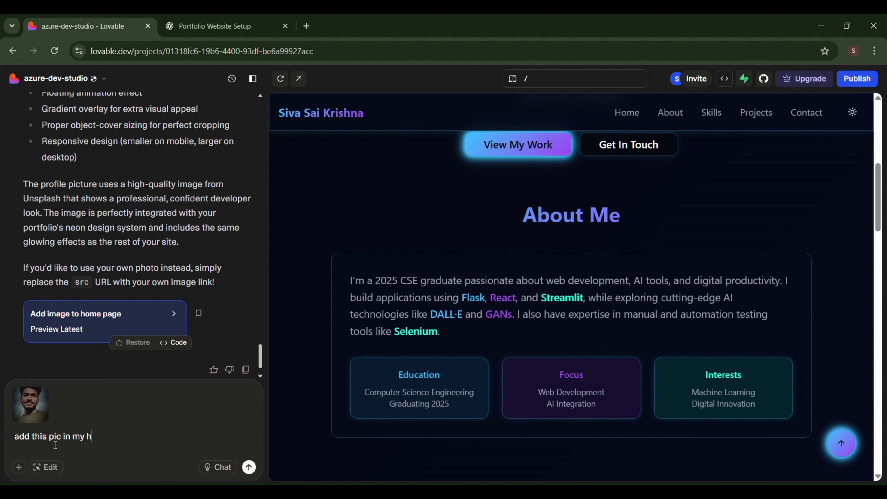
pyautogui.write('ome page')
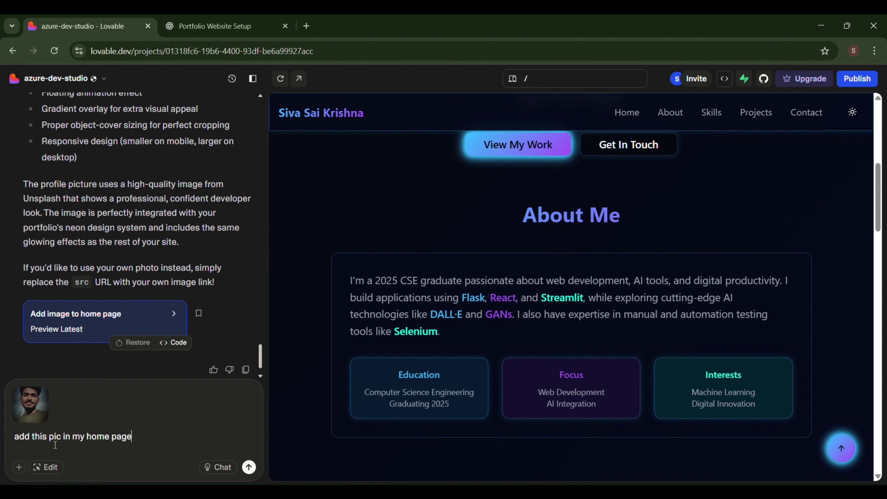
# Send the request with the attached photo to Lovable and review the updated home page down to the About Me section
pyautogui.press('Return')
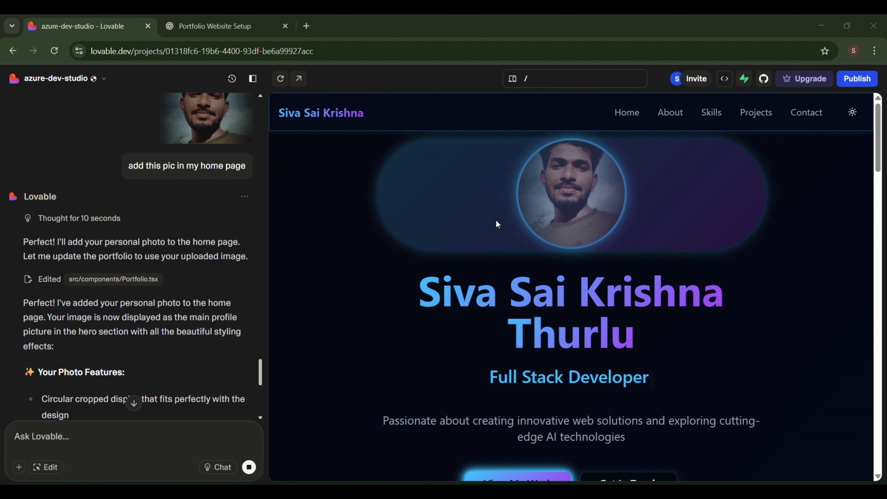
pyautogui.scroll(-10, 377, 296)
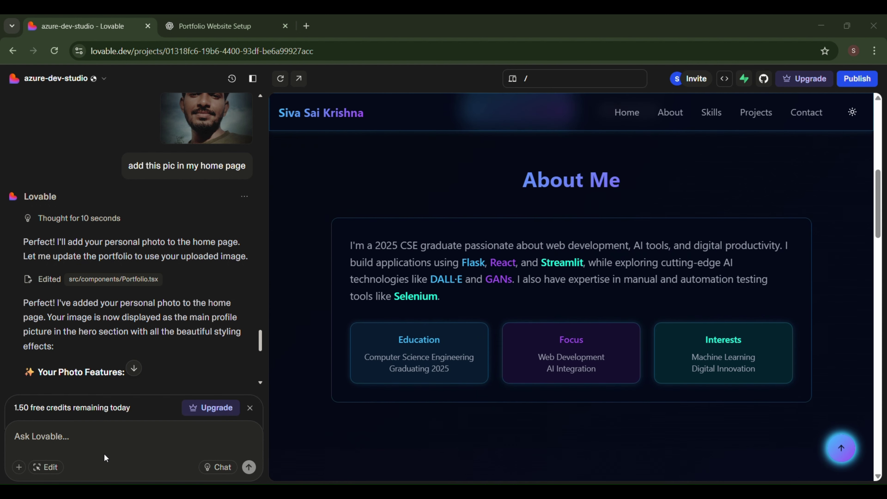
pyautogui.click(104, 438)
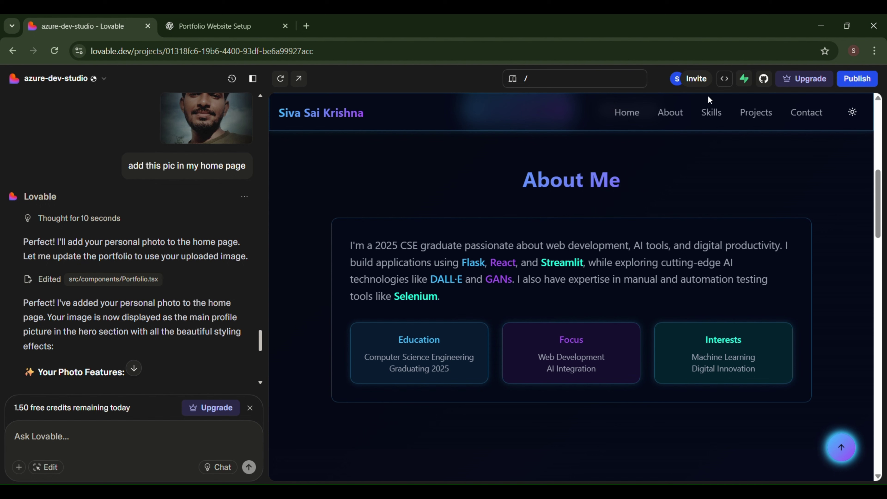
# Publish the portfolio at azure-dev-studio.lovable.app and copy the link of the published site
pyautogui.click(840, 85)
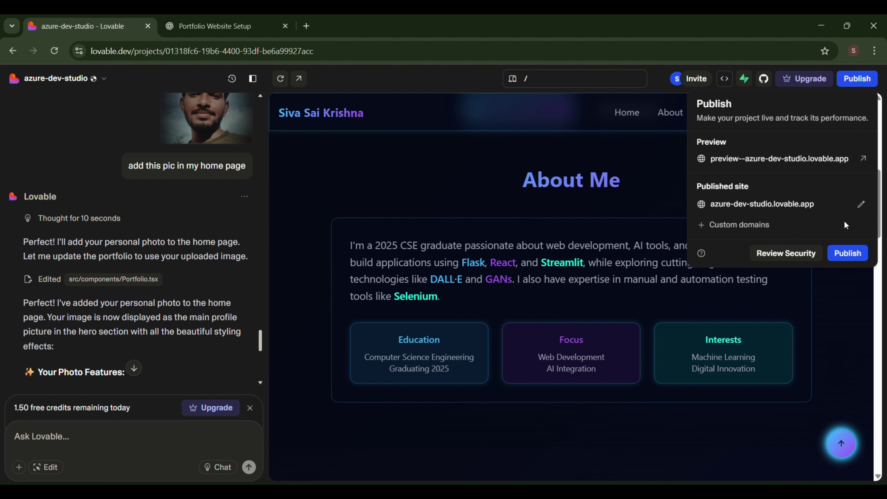
pyautogui.click(848, 254)
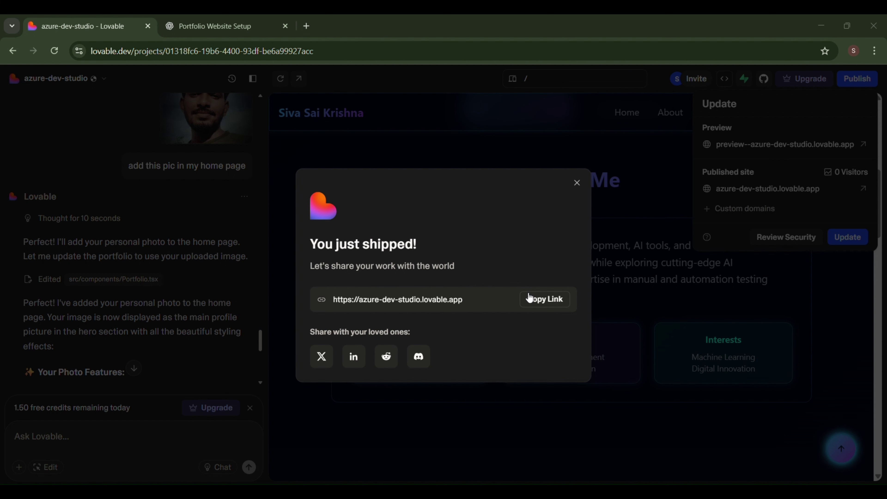
pyautogui.click(533, 299)
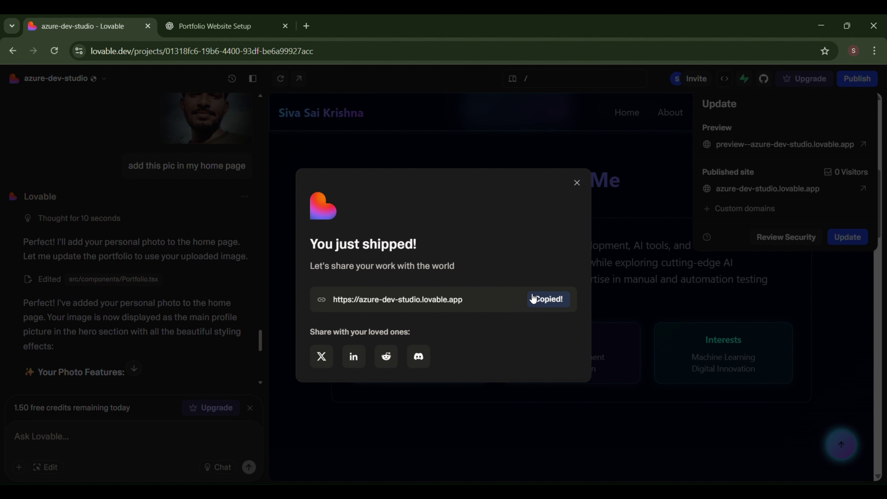
pyautogui.click(308, 26)
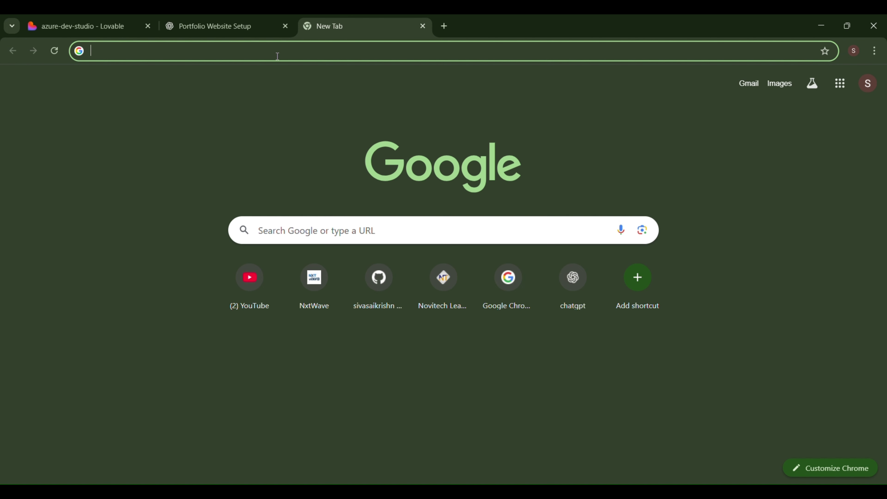
pyautogui.hotkey('ctrl', 'v')
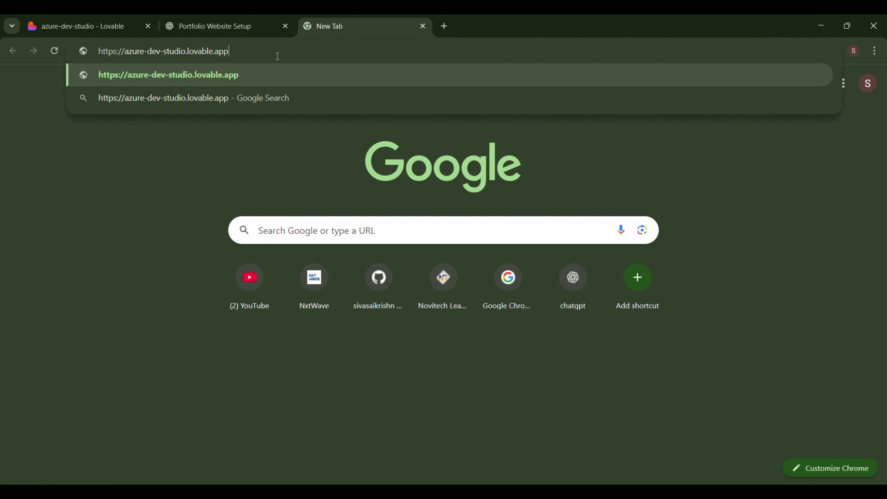
pyautogui.press('Return')
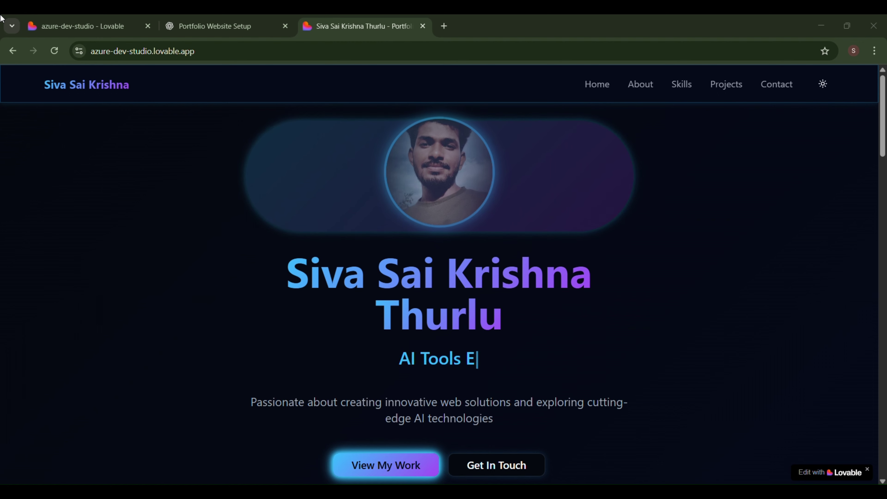
# Return to the Lovable project and start sharing the published site on LinkedIn
pyautogui.click(80, 28)
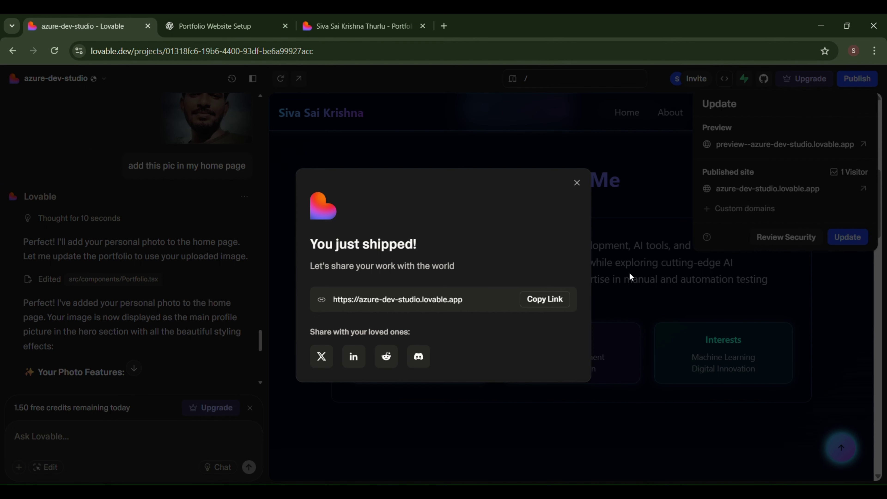
pyautogui.click(359, 362)
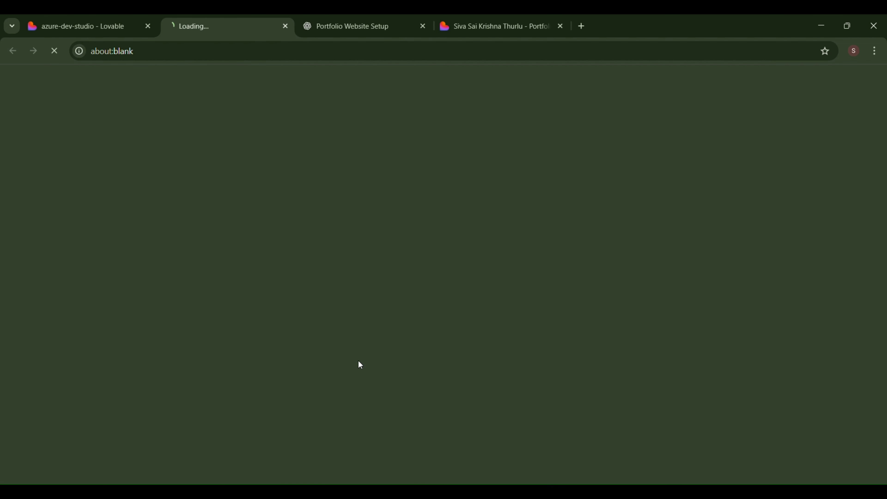